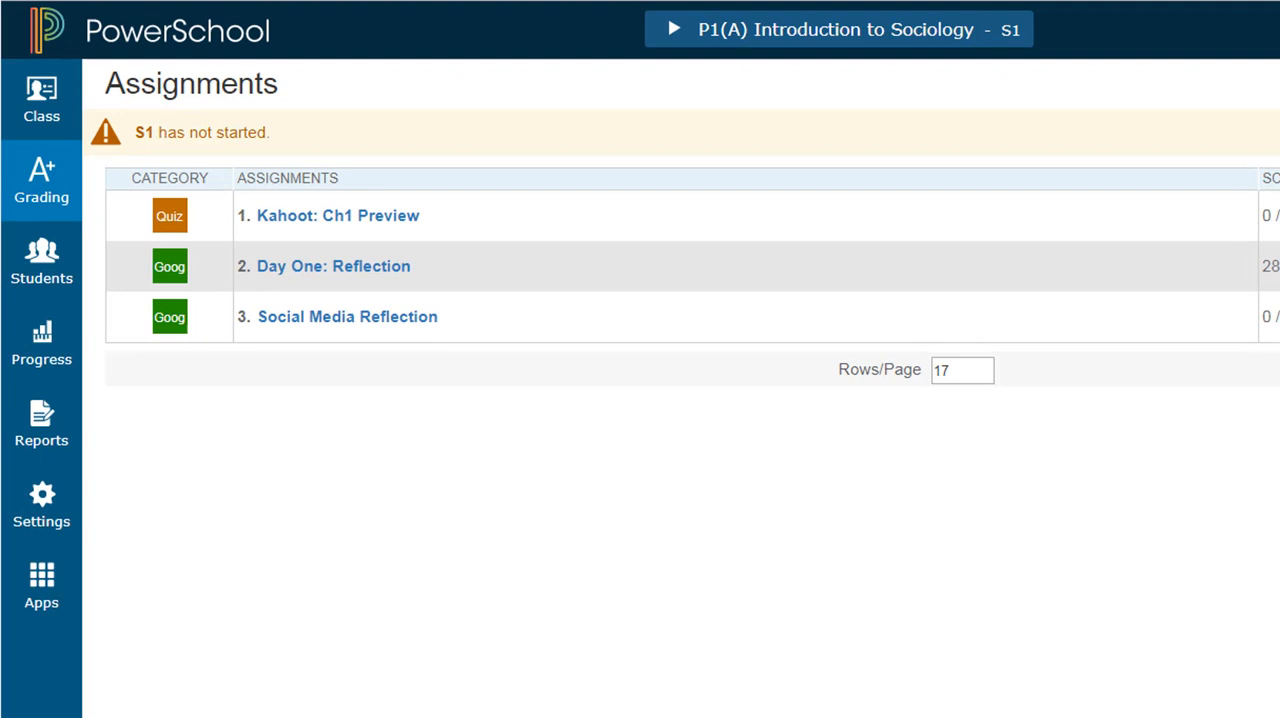
Step: Open the S1 term formula for P1(A) Introduction to Sociology in the traditional grade calculation settings
click(45, 503)
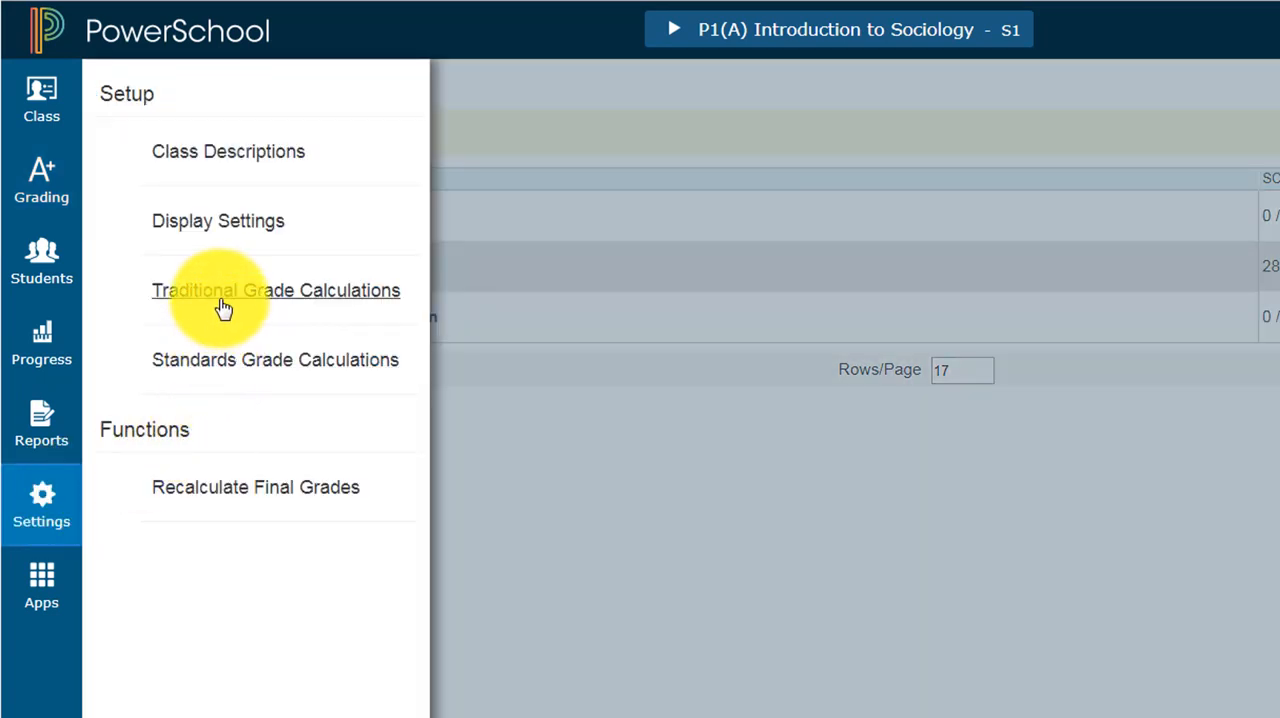
click(223, 300)
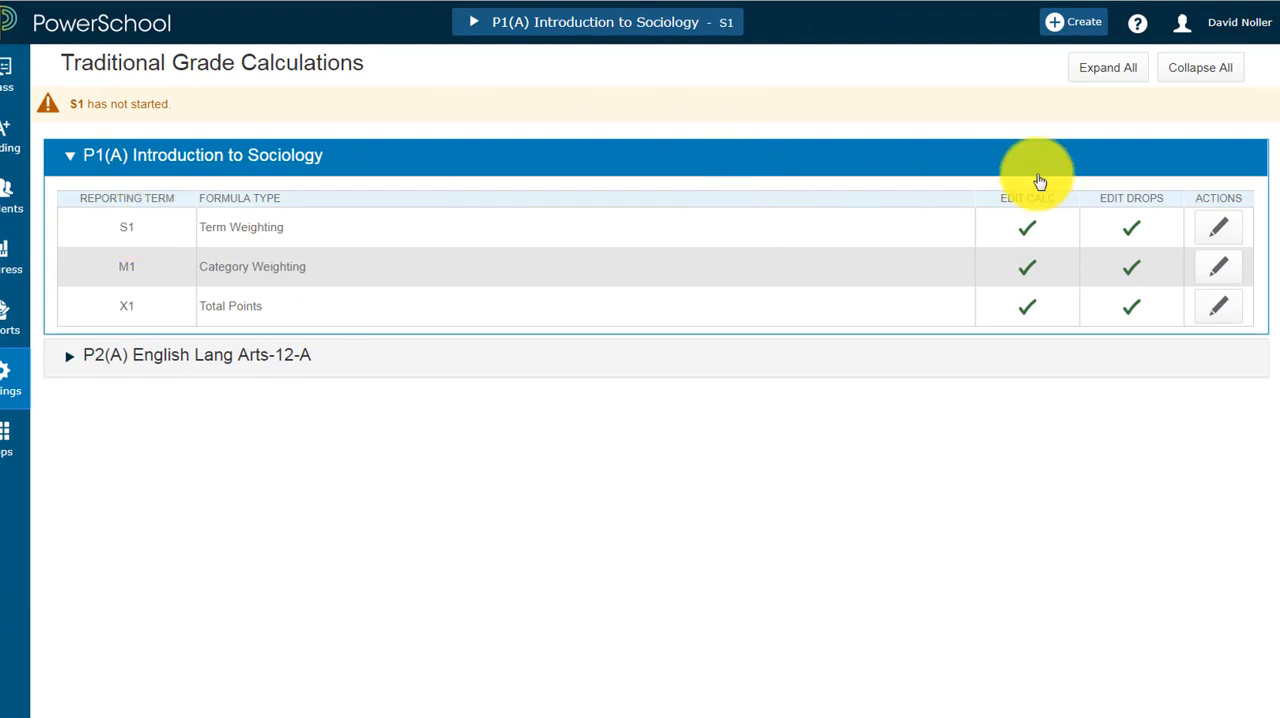
click(1219, 237)
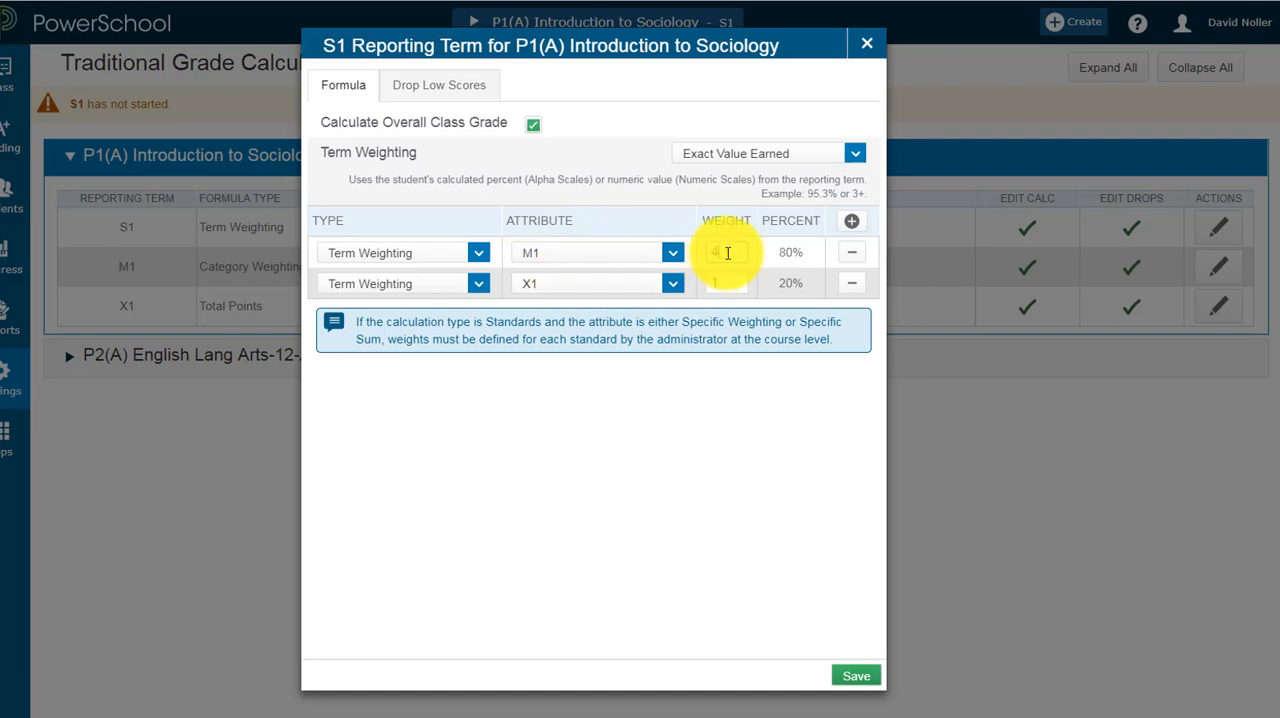
Step: Try a weight of 5 for M1 in the S1 term formula
key(BackSpace)
text(5)
key(Tab)
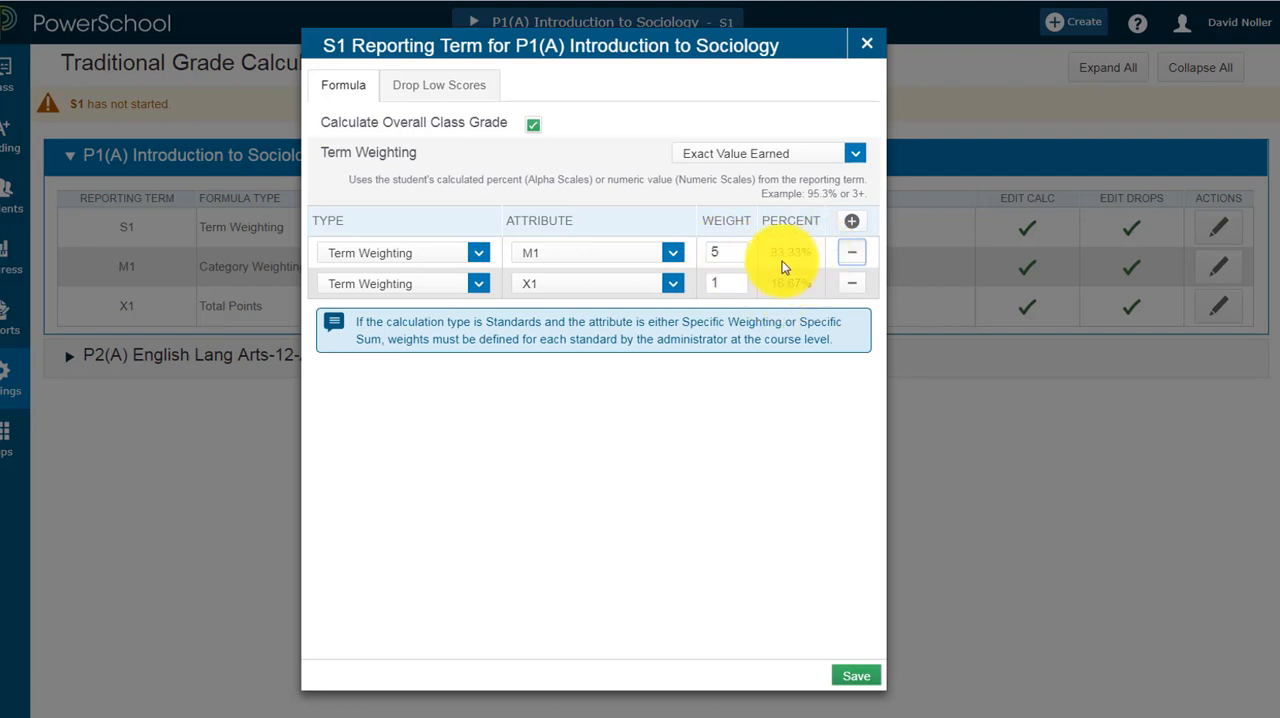
Step: Set the M1 weight to 4 and save the S1 term formula
click(708, 252)
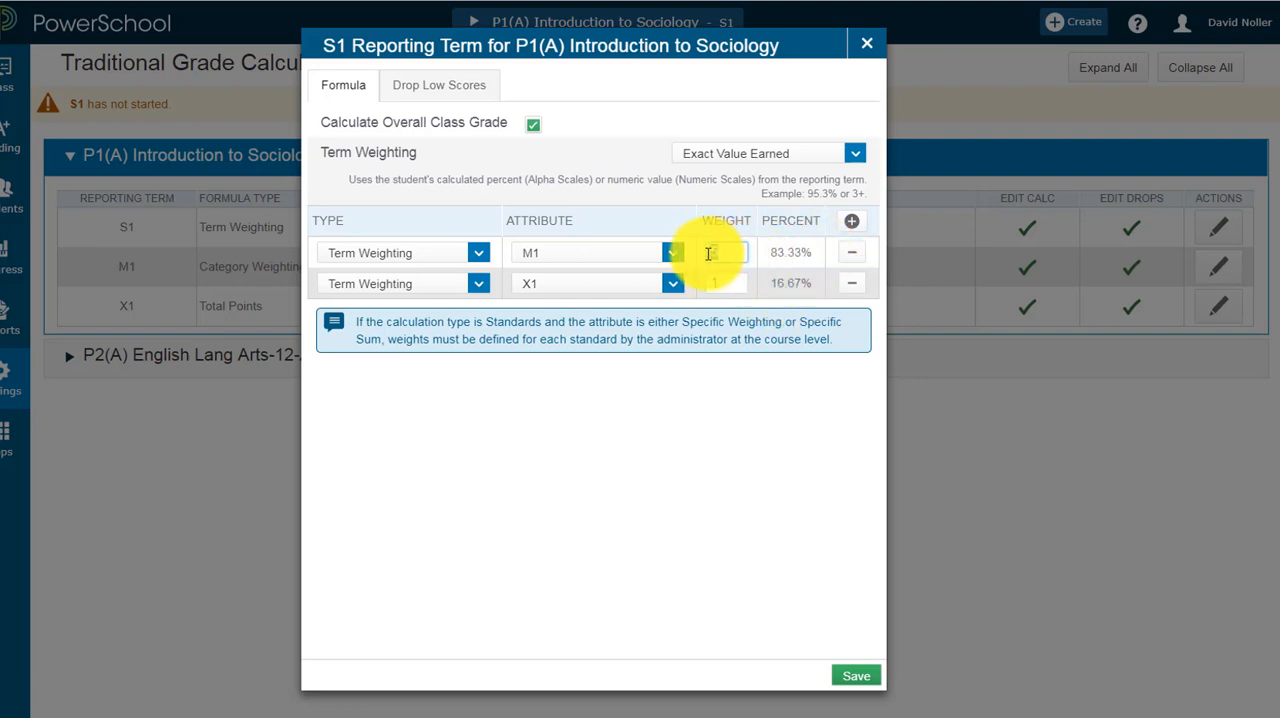
text(4)
key(Tab)
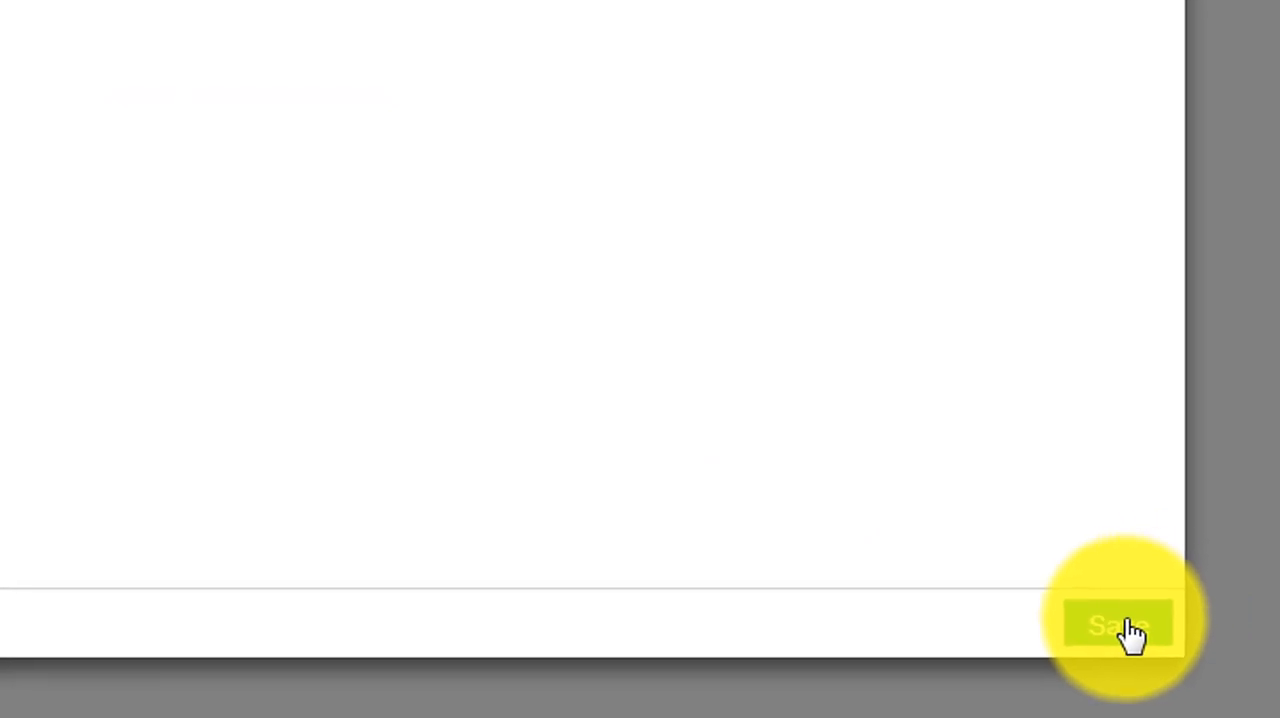
click(1208, 621)
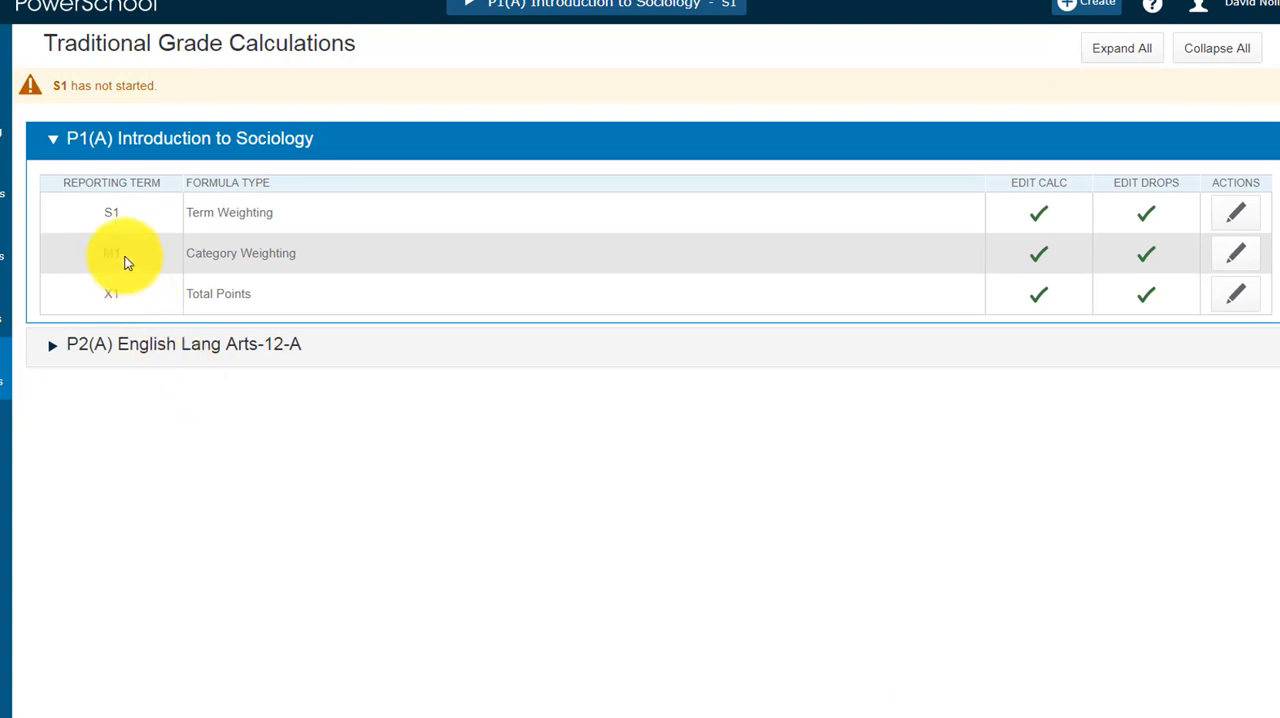
Step: Open the M1 formula for P1(A) Introduction to Sociology and switch the first row's type to Total Points and back to Category Weighting
click(1238, 259)
click(473, 169)
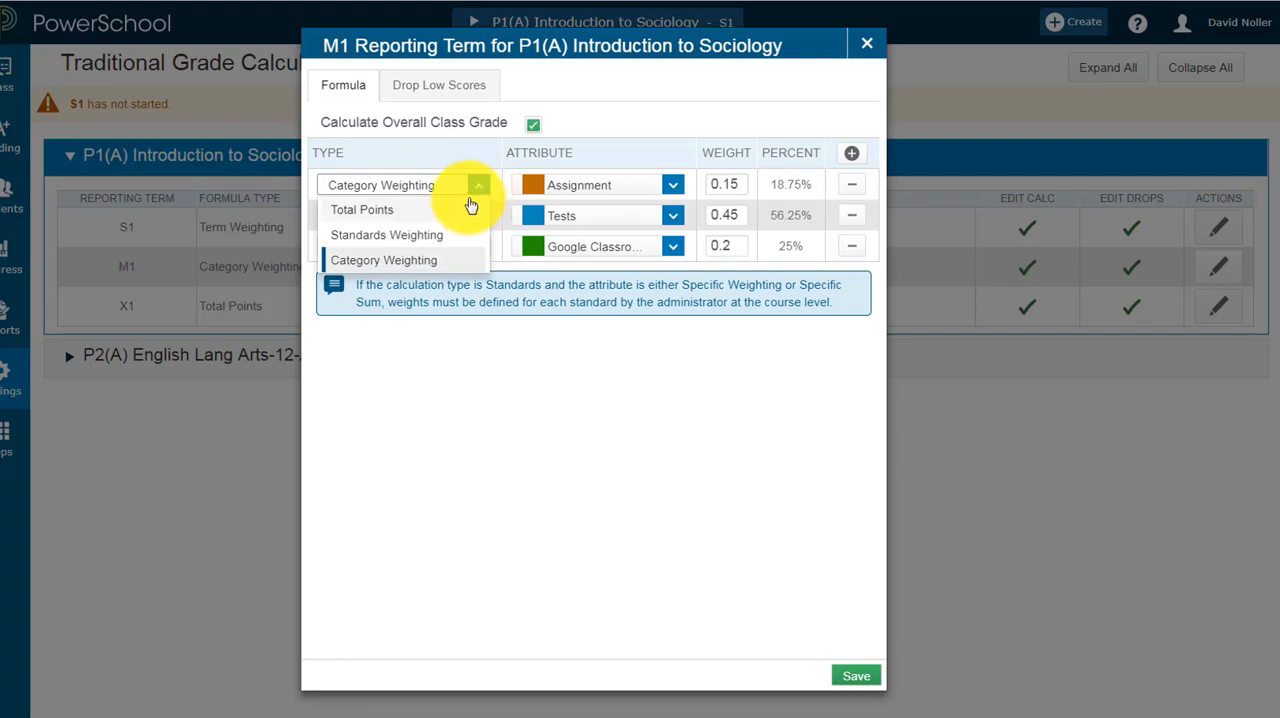
click(467, 210)
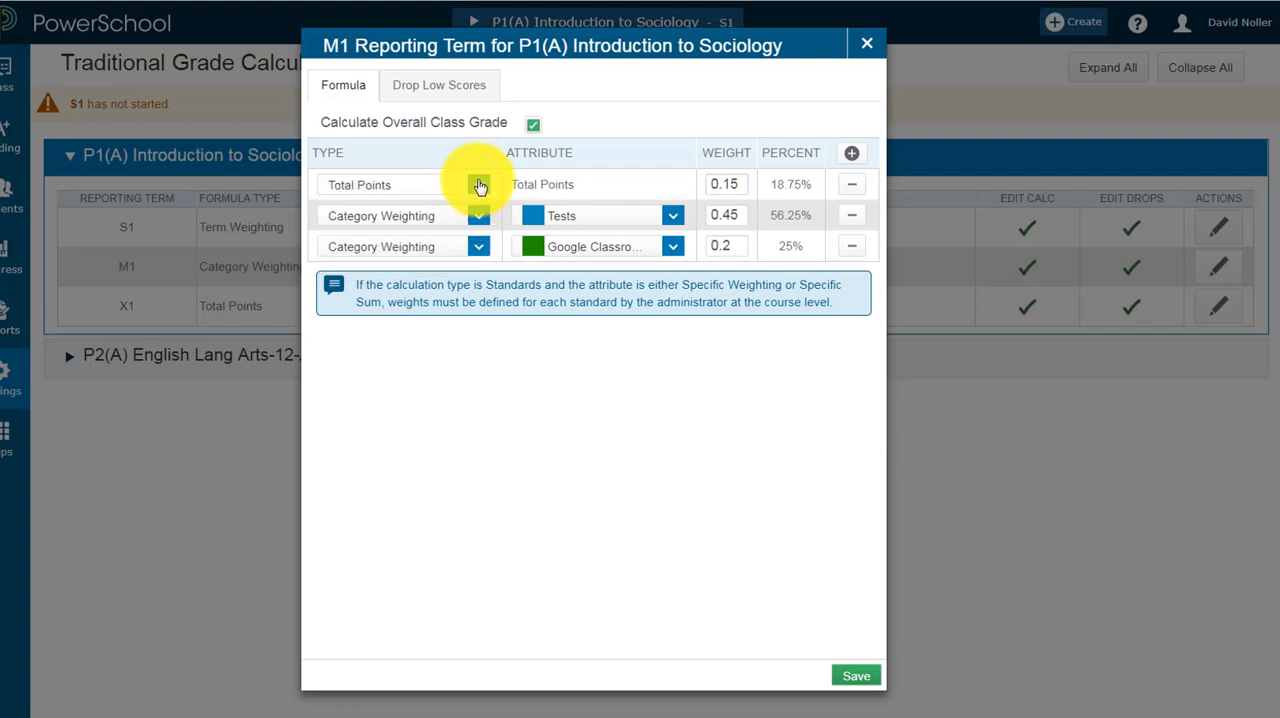
click(479, 184)
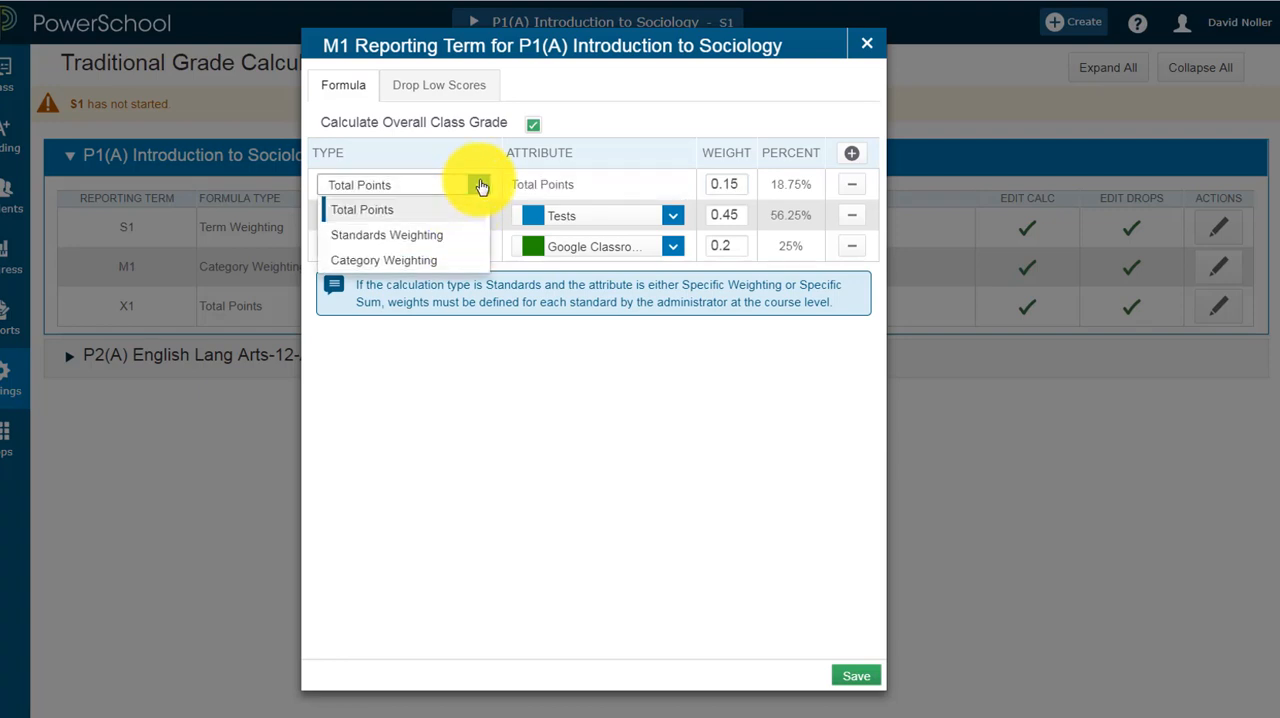
click(446, 260)
Step: Remove the first row of the M1 formula and add a Category Weighting row for Assignment
click(851, 184)
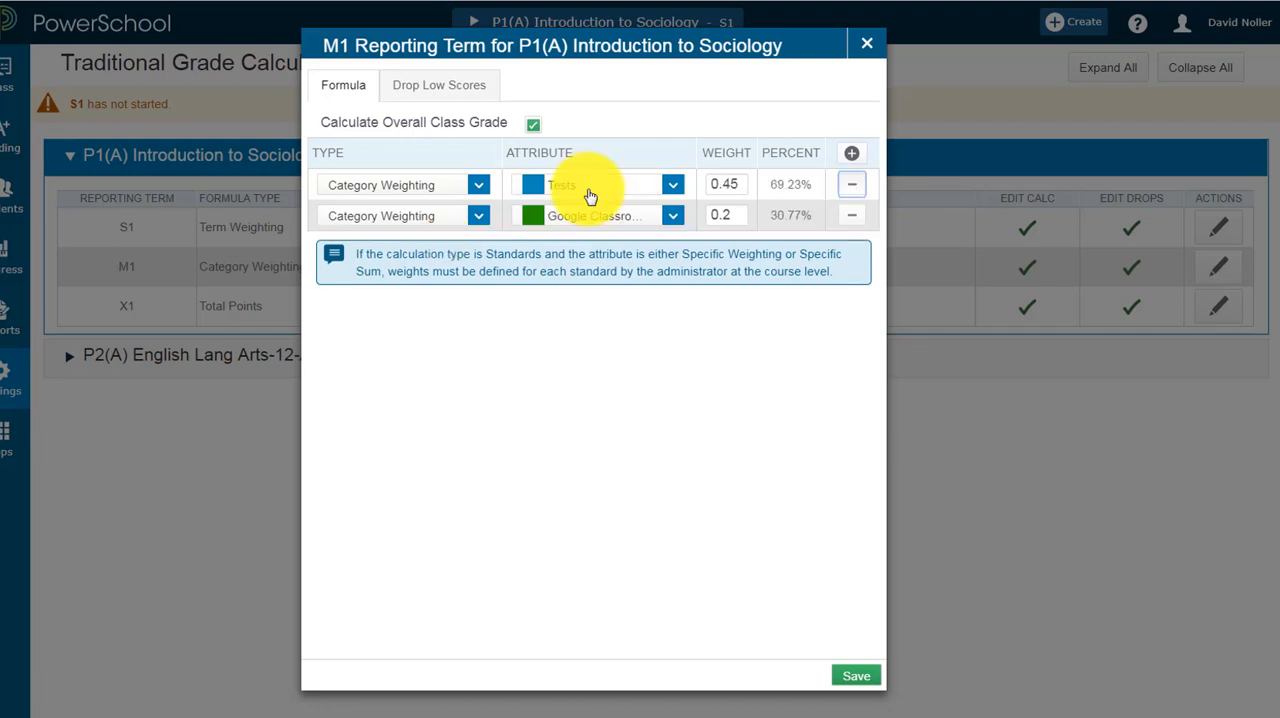
click(852, 156)
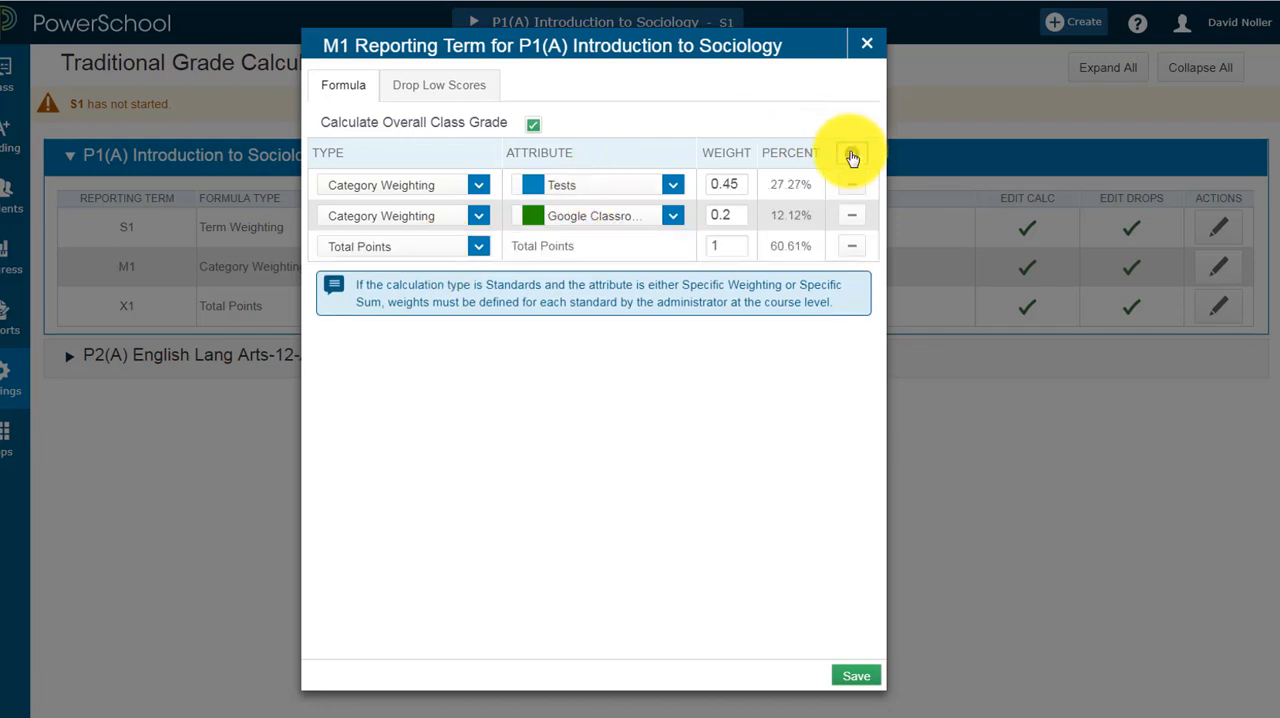
click(478, 247)
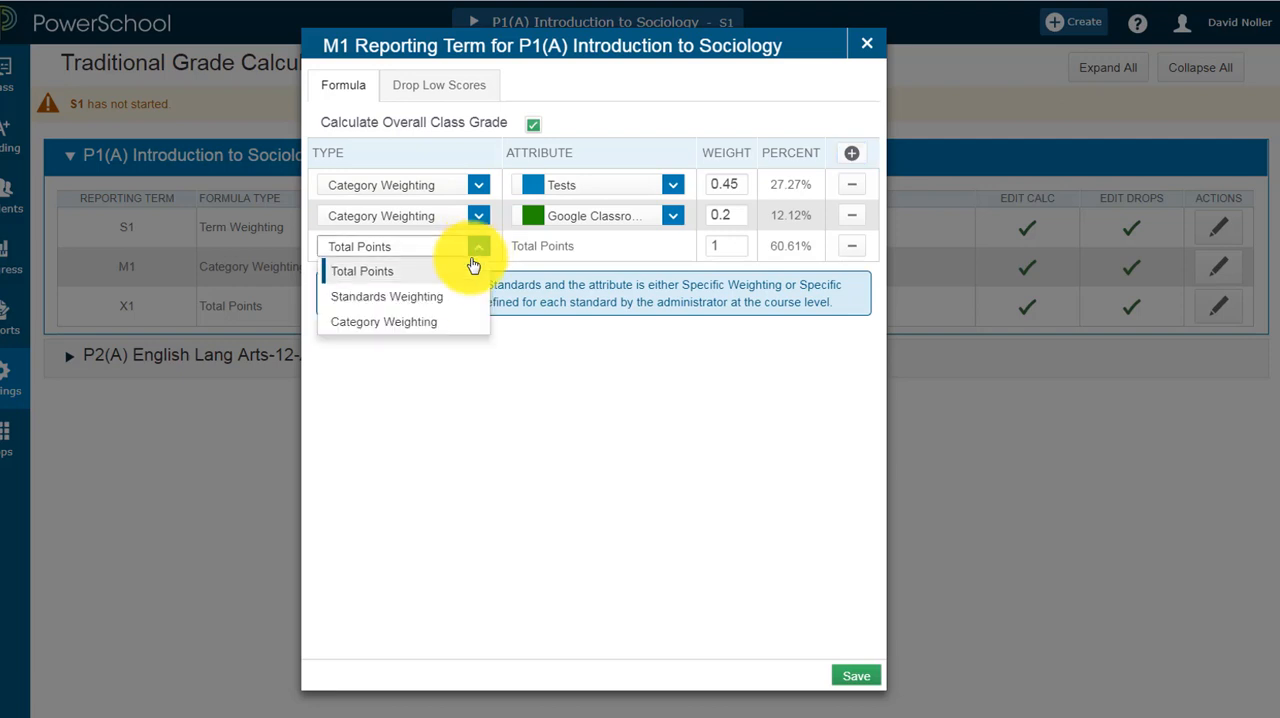
click(449, 323)
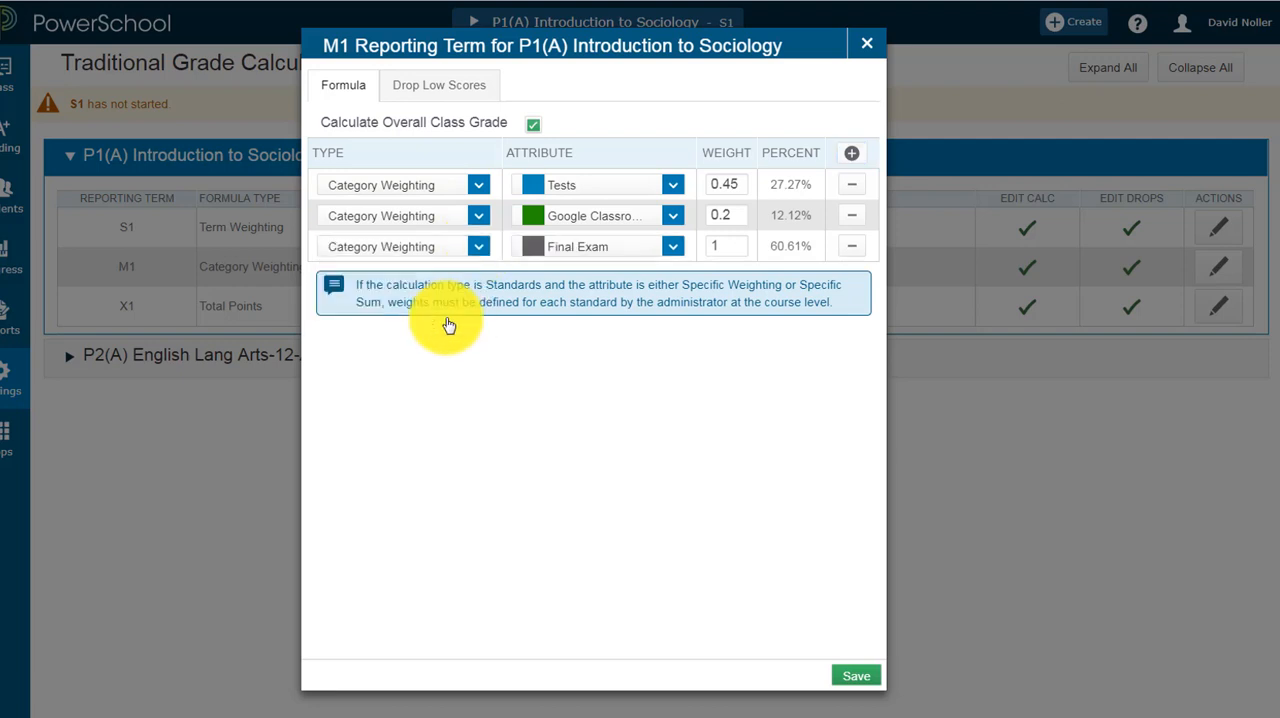
click(673, 247)
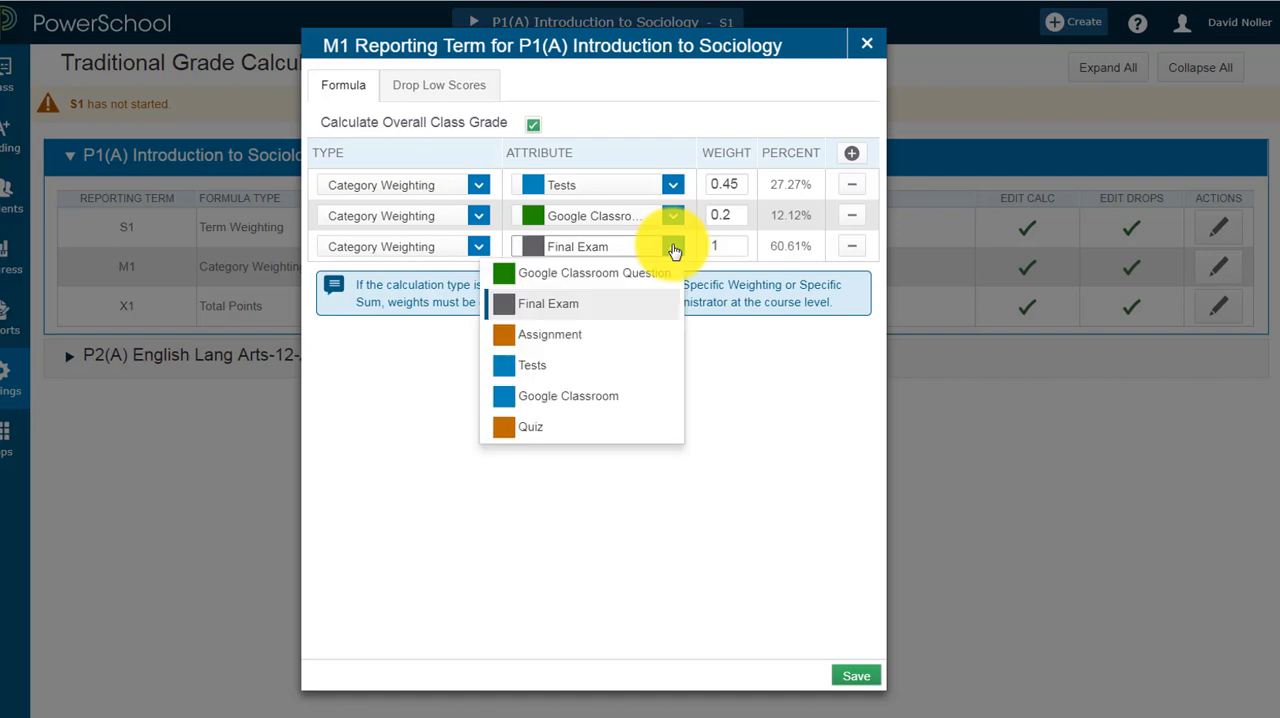
click(579, 340)
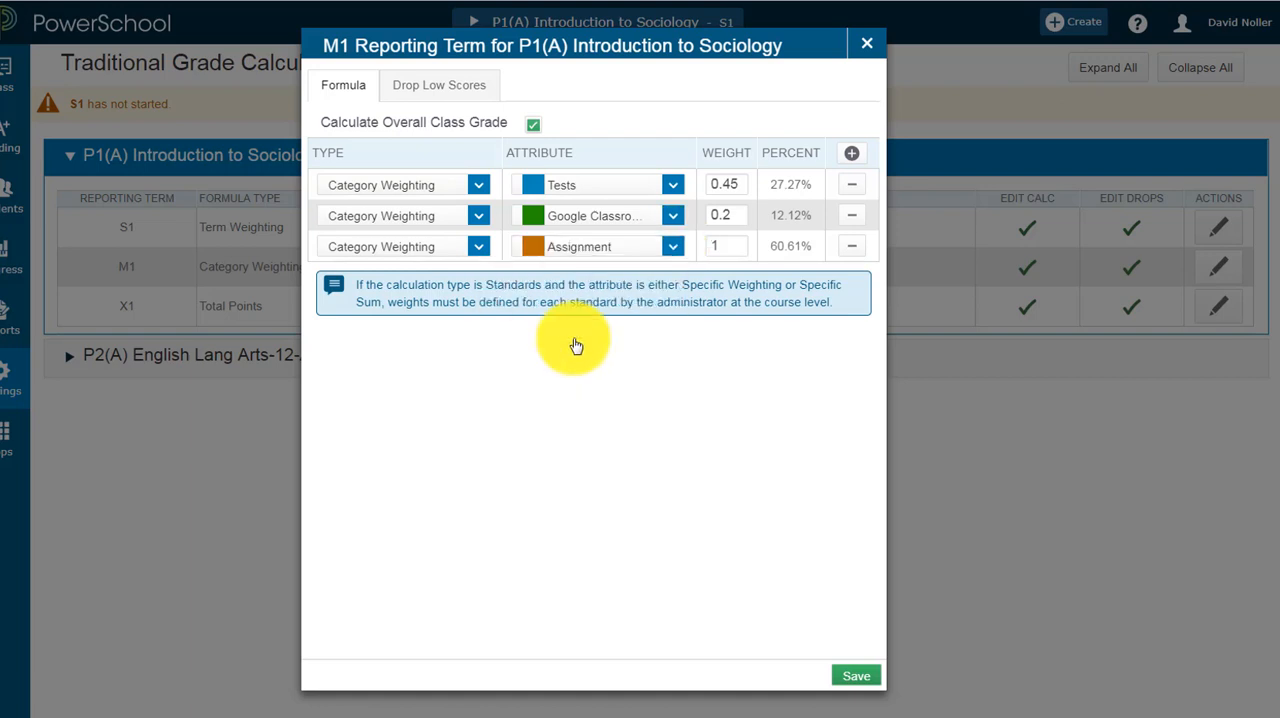
Step: Add a Category Weighting row for Quiz and set the weights to Tests 40, Google Classroom Question 15, Assignment 30 and Quiz 15
click(852, 157)
click(478, 281)
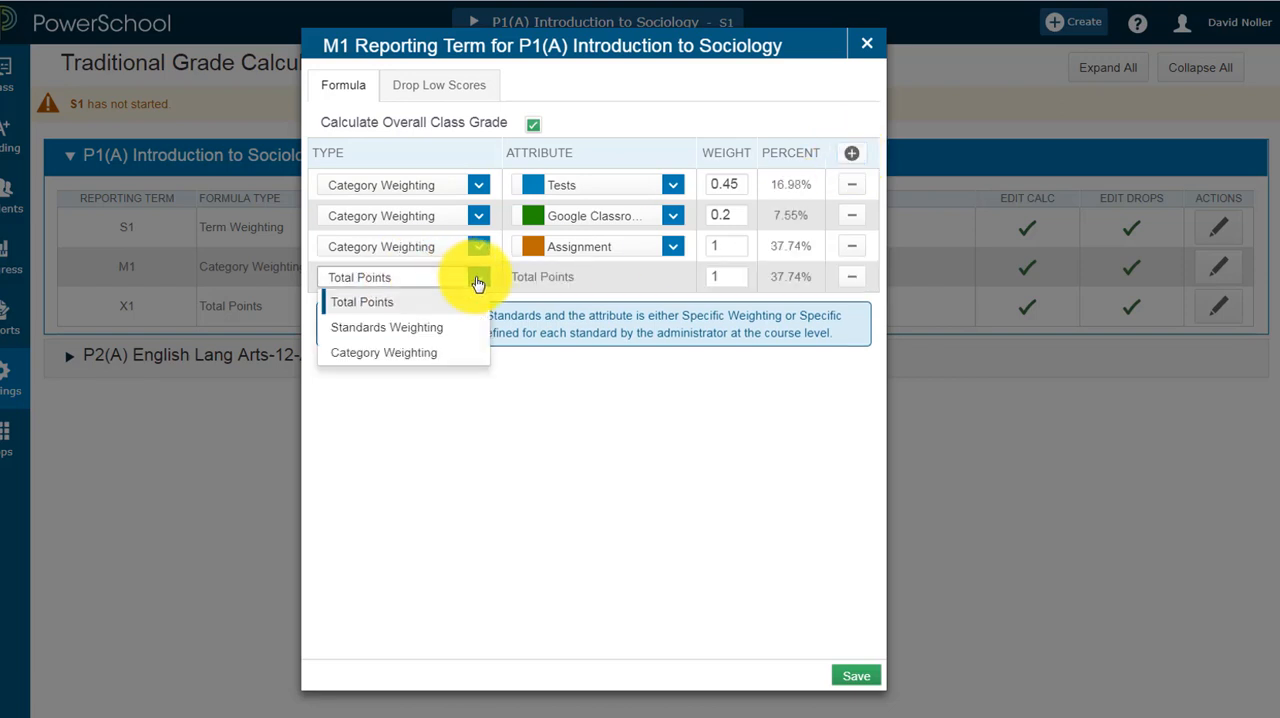
click(452, 353)
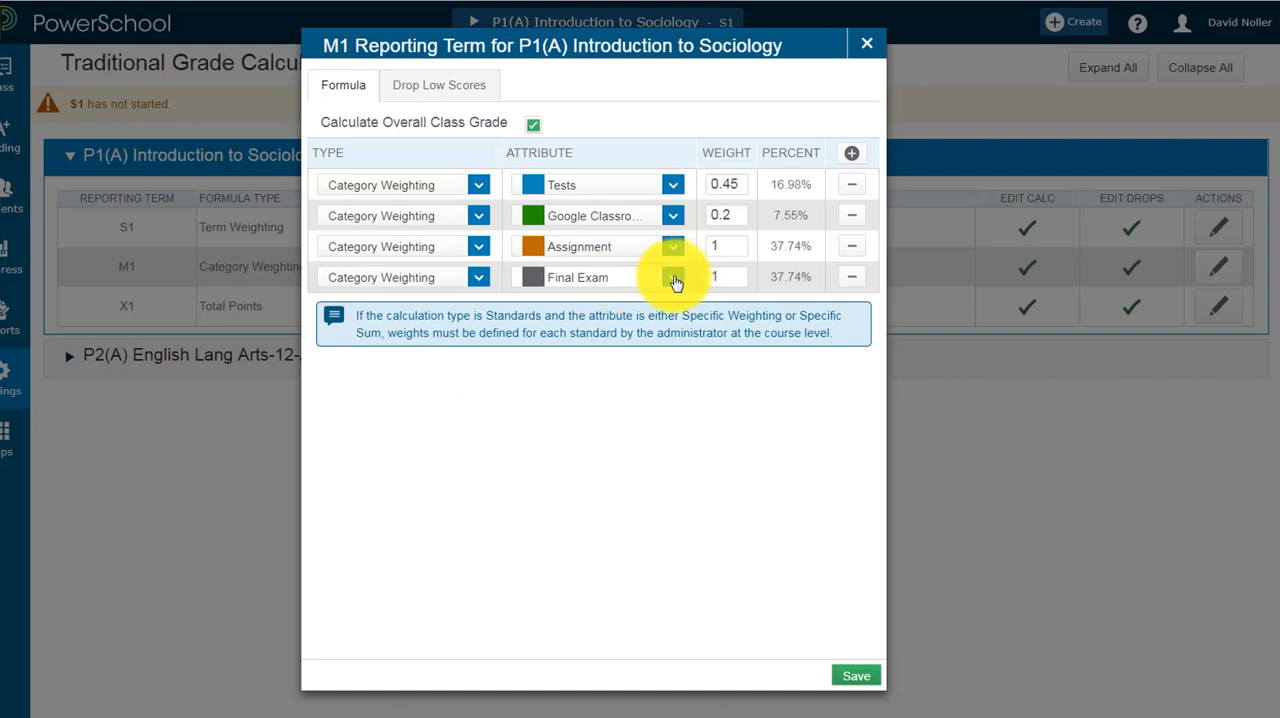
click(675, 282)
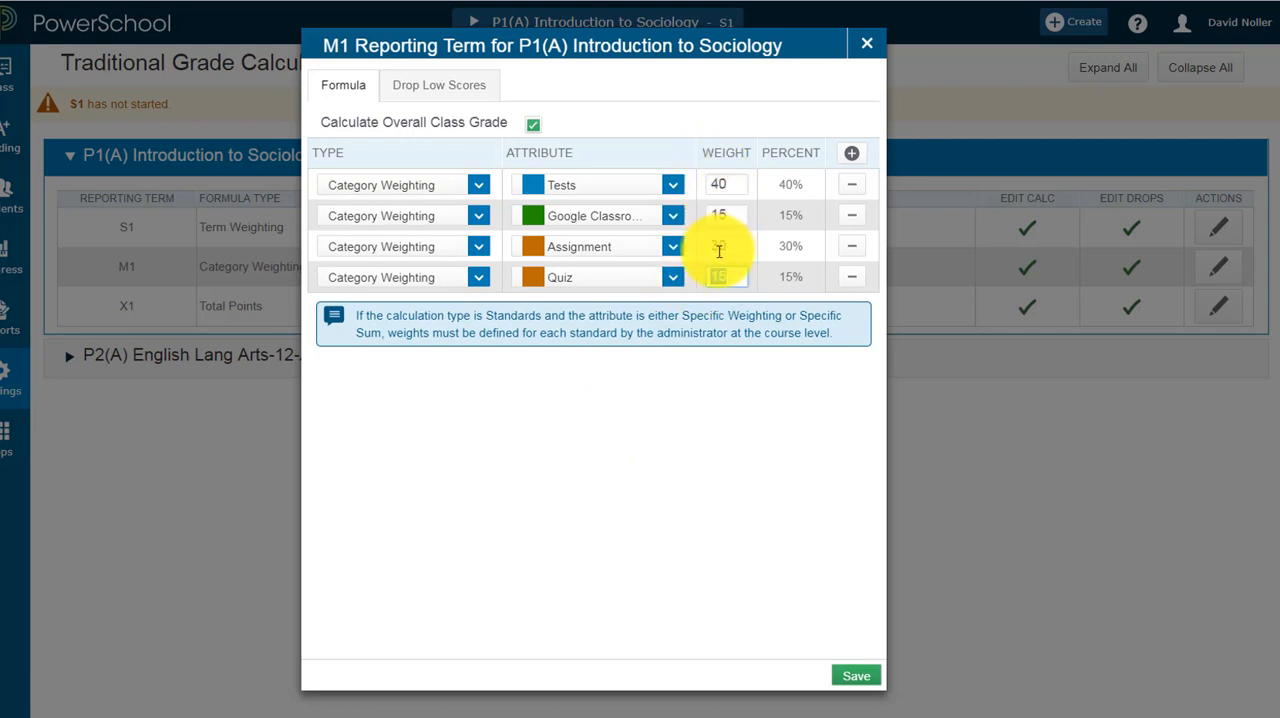
Step: Try a weight of 12 for the Quiz category and return it to 15
text(12)
key(Tab)
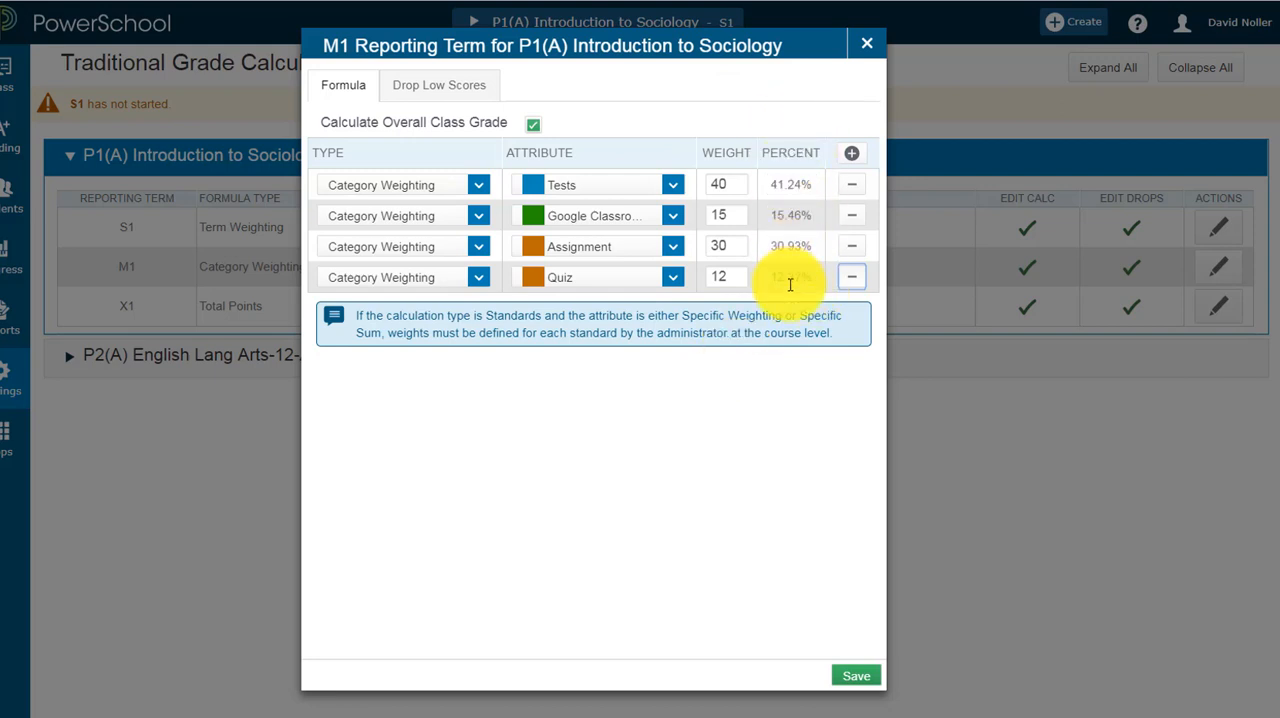
double_click(712, 277)
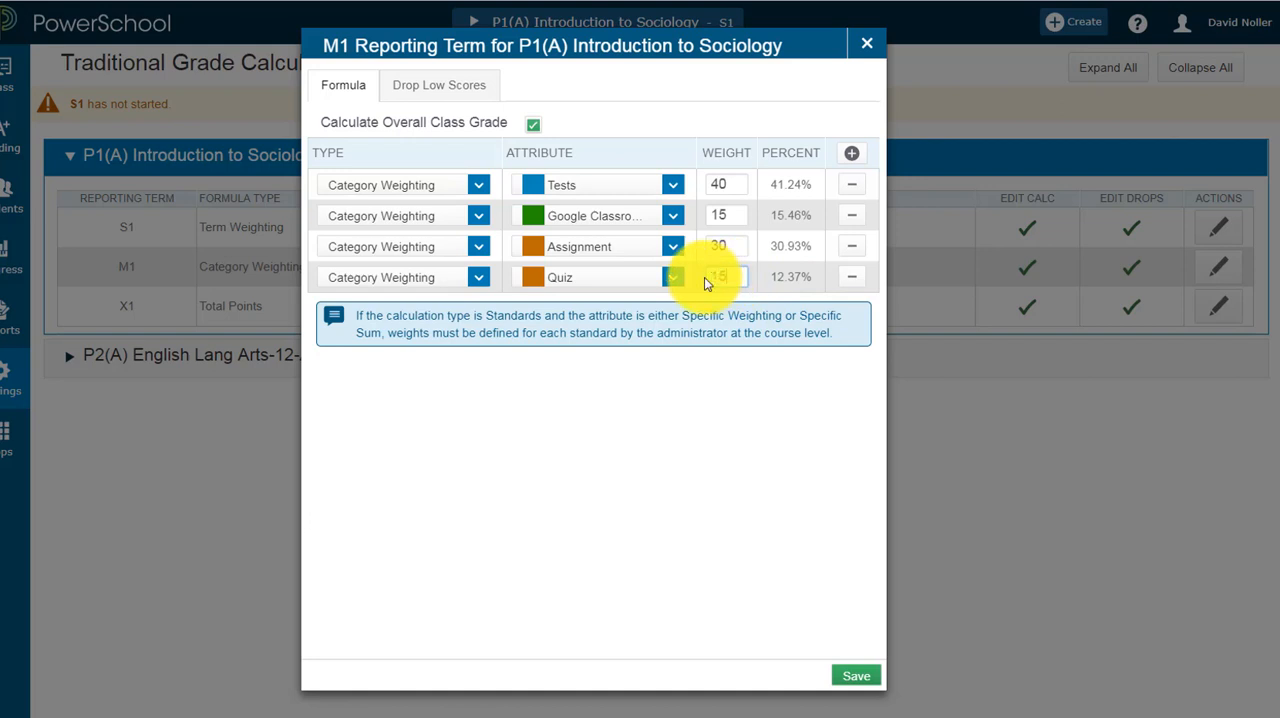
key(Tab)
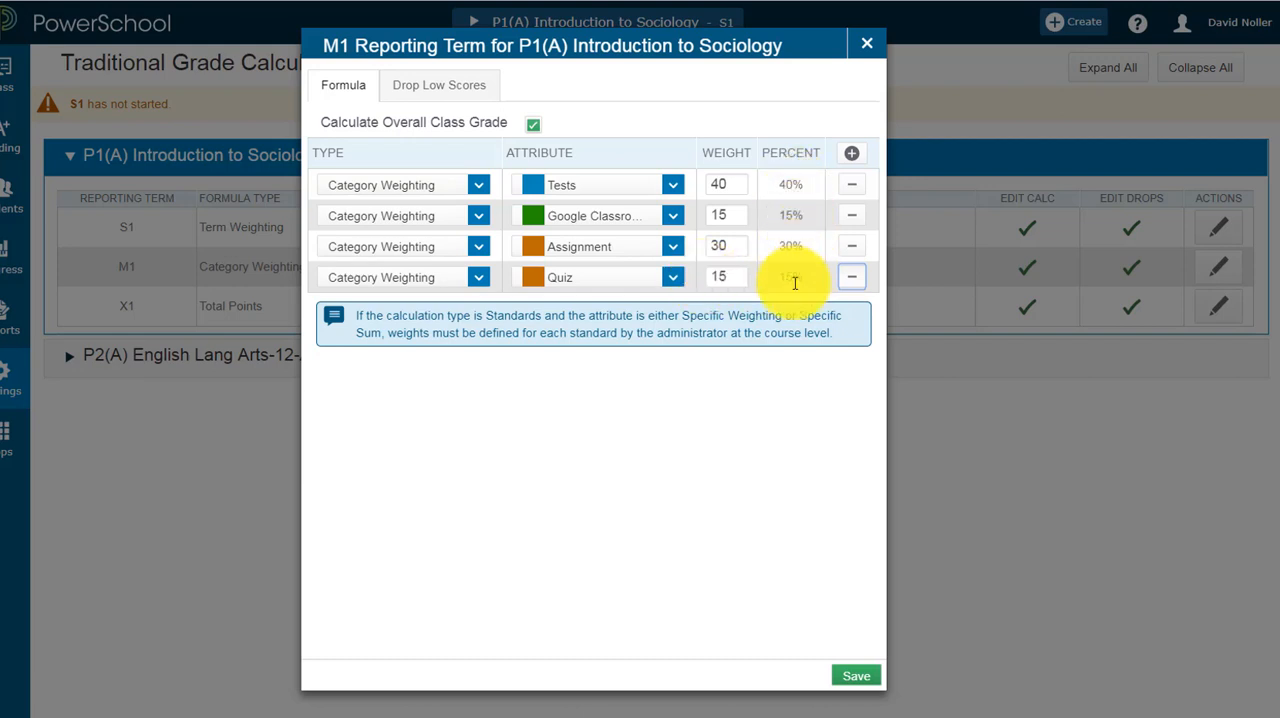
Step: Set the weight to 2 for Tests and 1 for each of the other three categories, and save the M1 formula
double_click(720, 184)
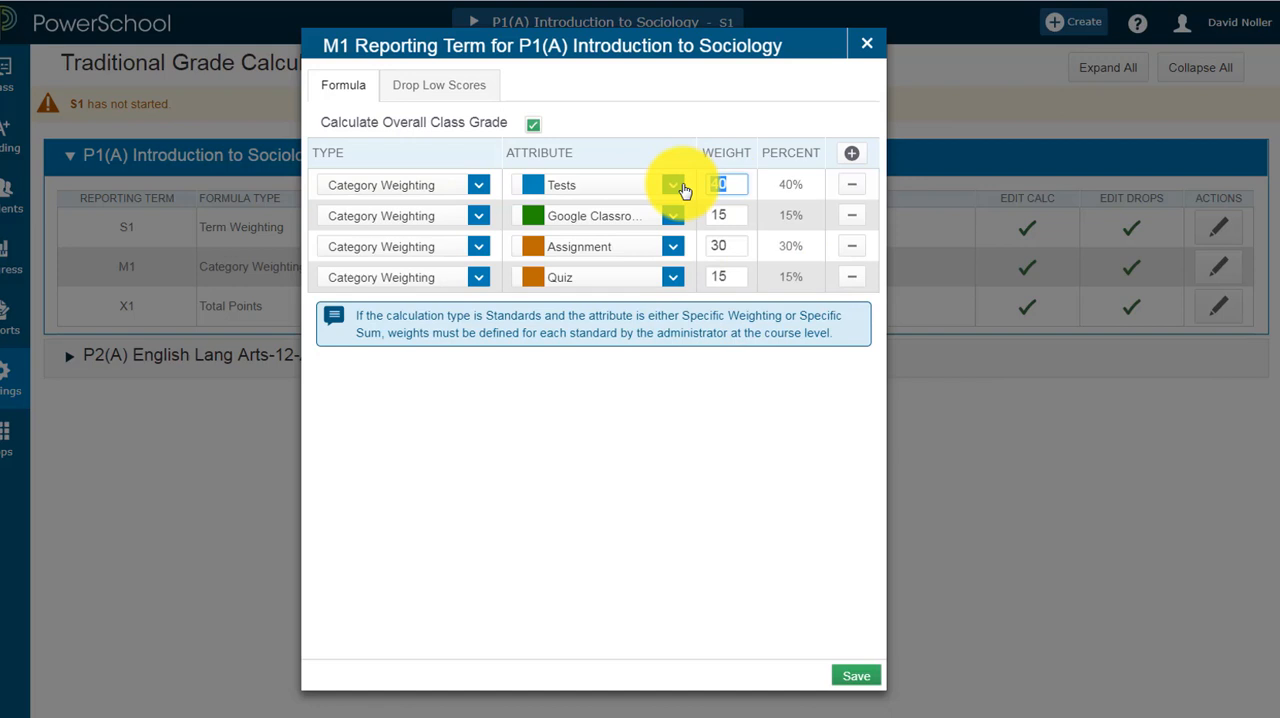
text(2)
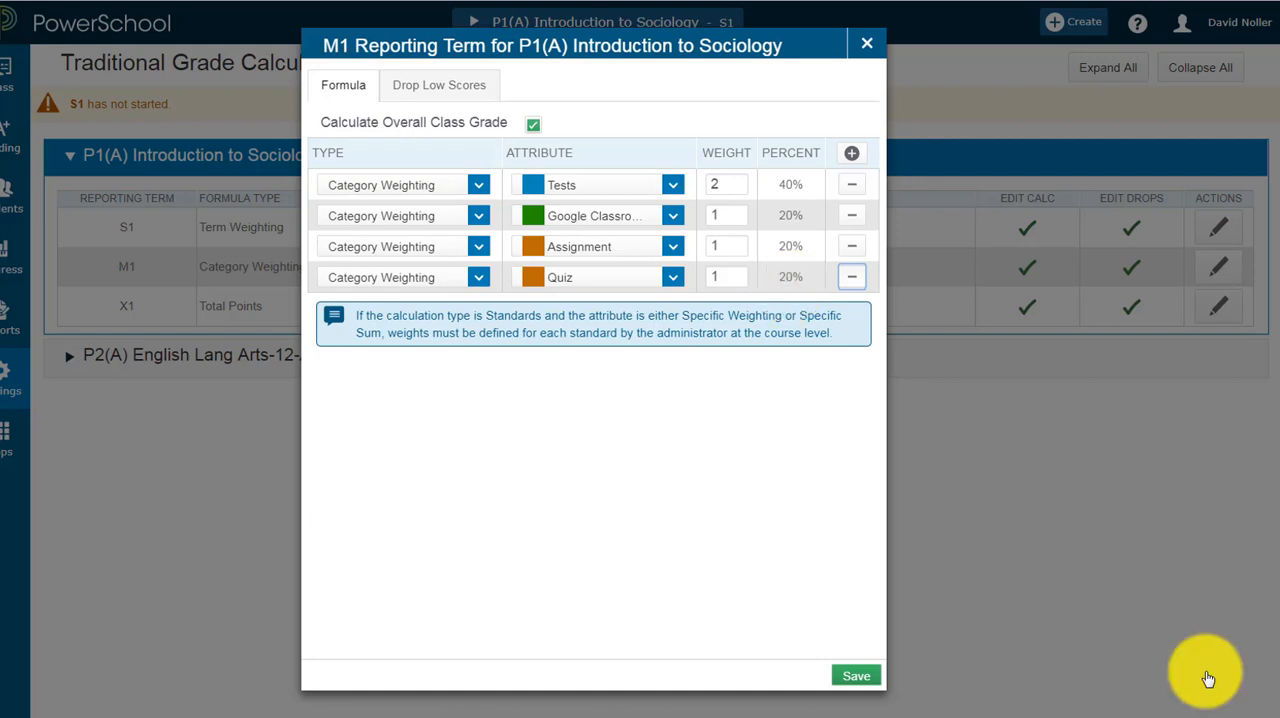
click(853, 678)
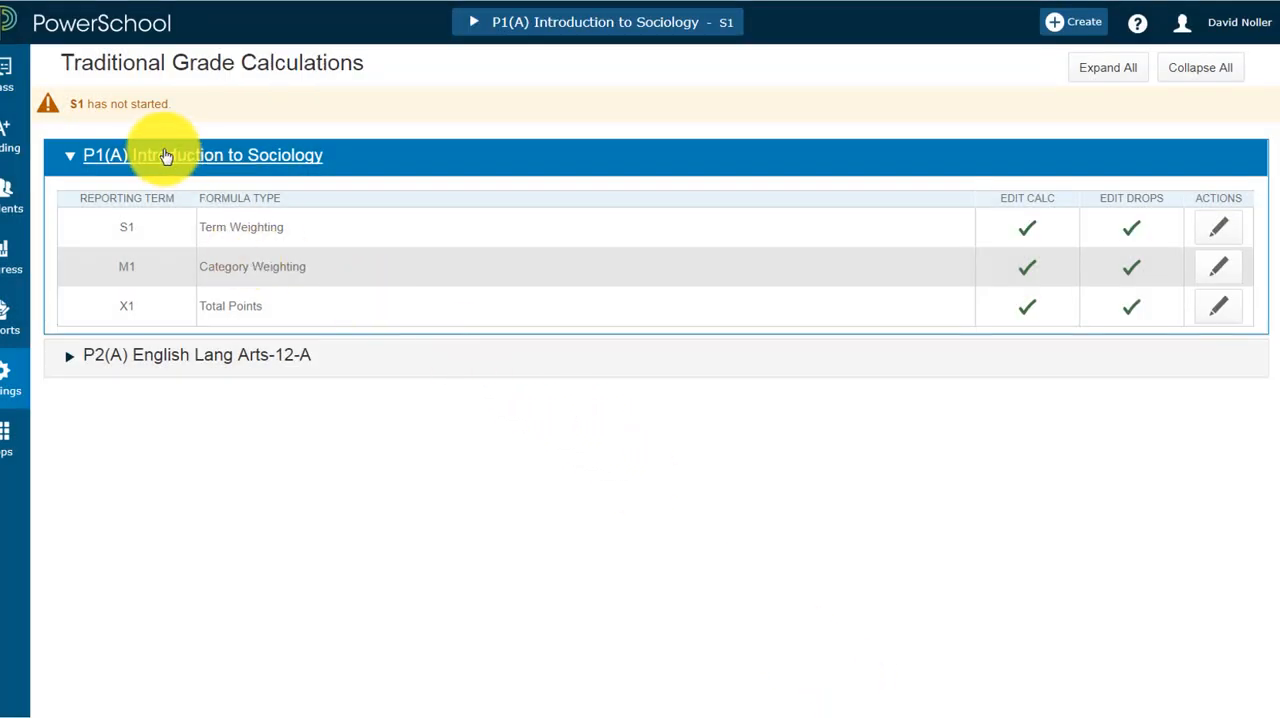
Step: Expand P2(A) English Lang Arts-12-A, open its S1 term weighting formula and save it
click(218, 366)
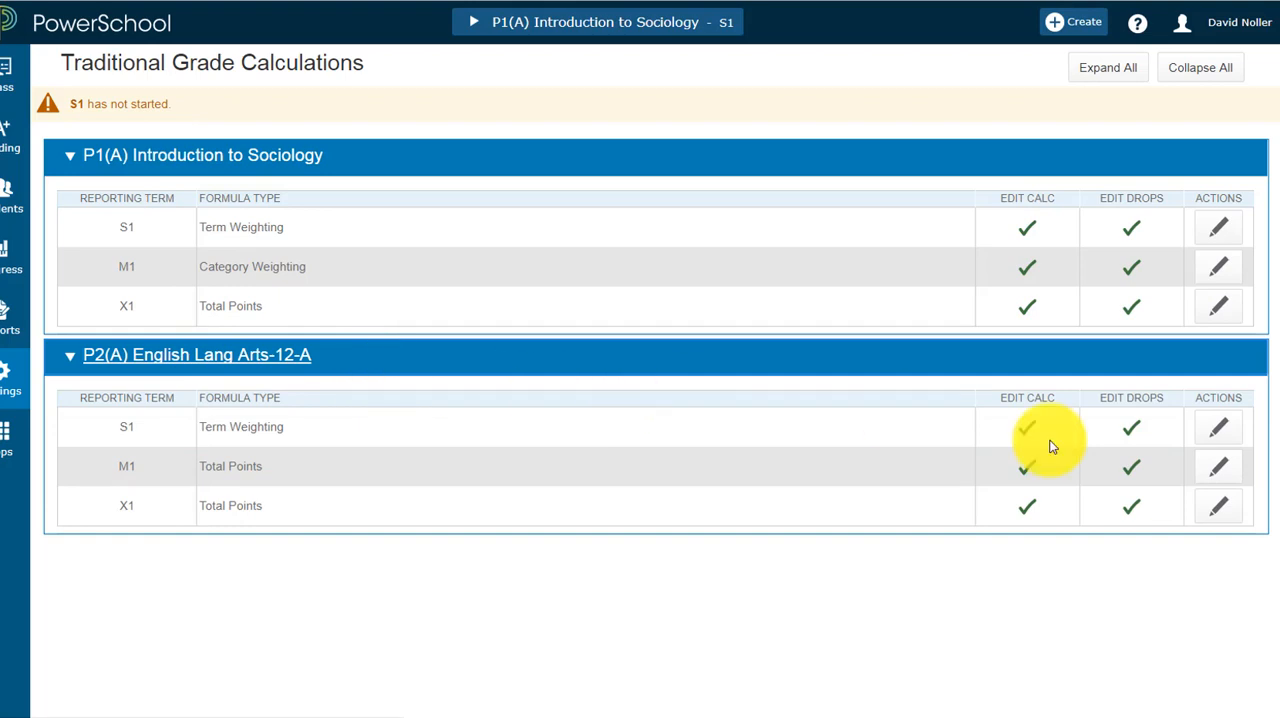
click(1222, 430)
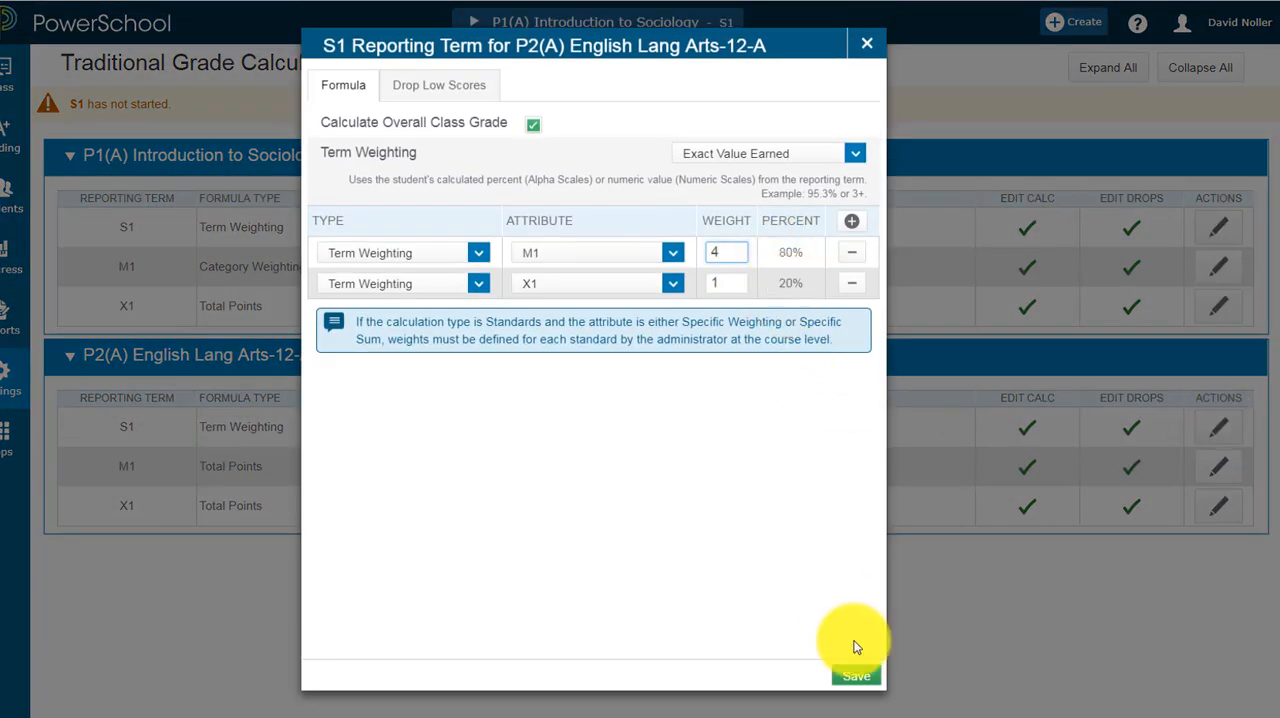
click(855, 676)
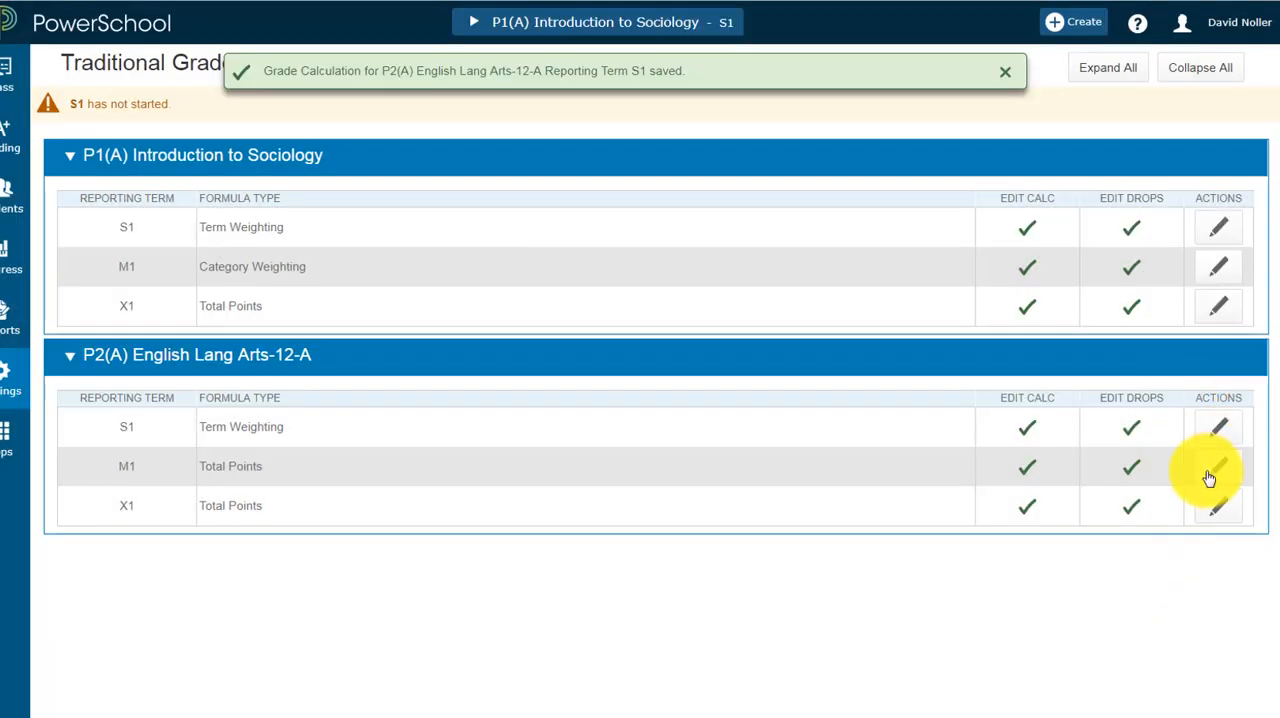
Step: Set the existing row's type to Category Weighting in the M1 formula of P2(A) English Lang Arts-12-A
click(1217, 467)
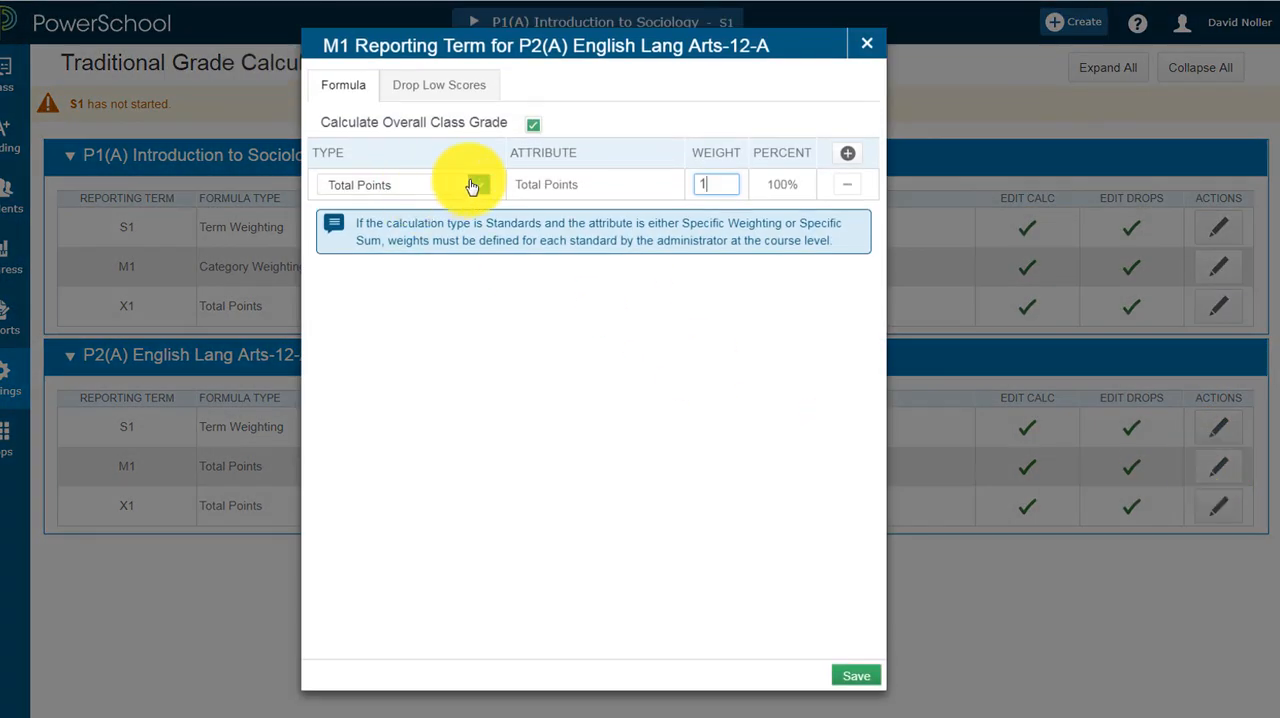
click(462, 188)
click(409, 262)
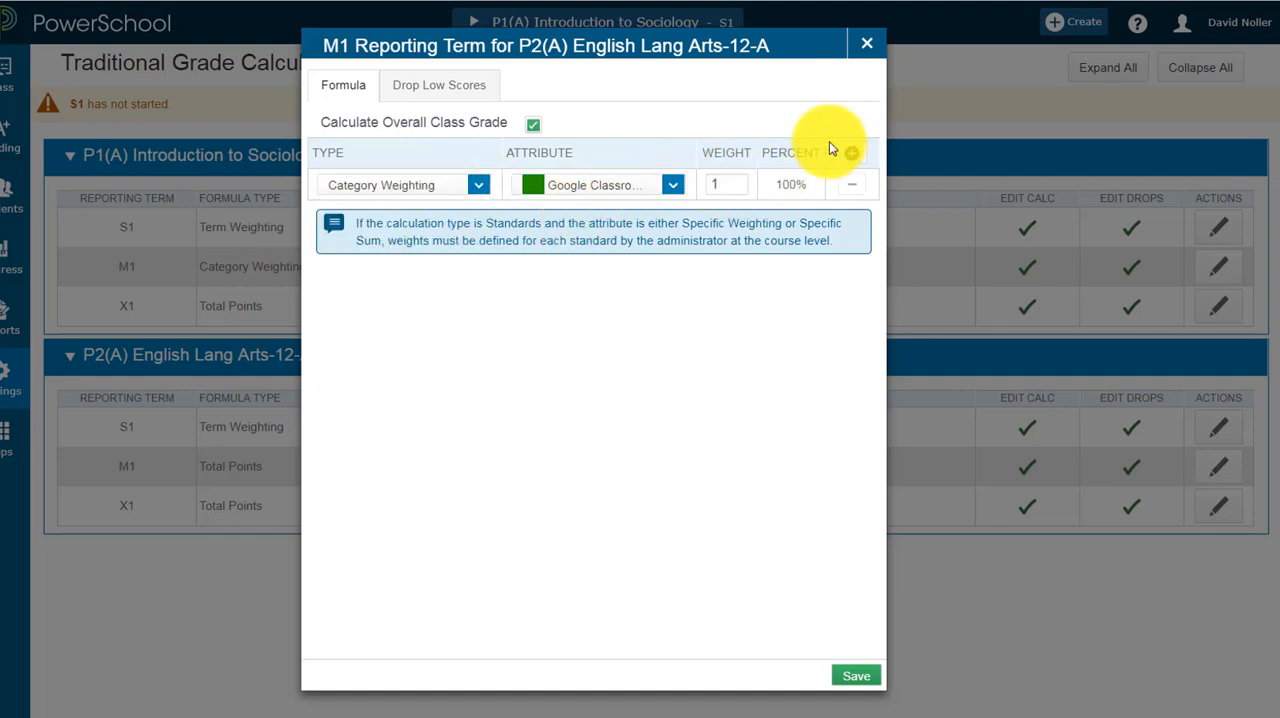
Step: Add a second Category Weighting row for Assignment to the English M1 formula and save it
click(852, 155)
click(460, 216)
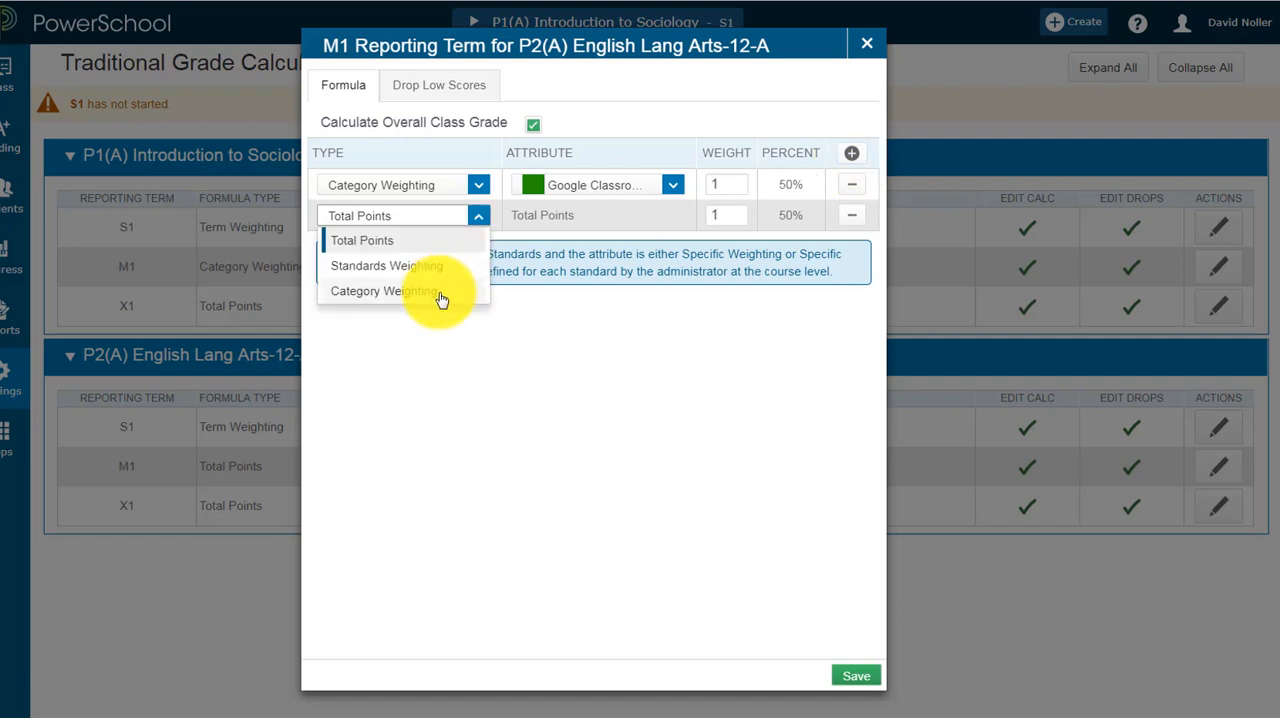
click(437, 291)
click(579, 216)
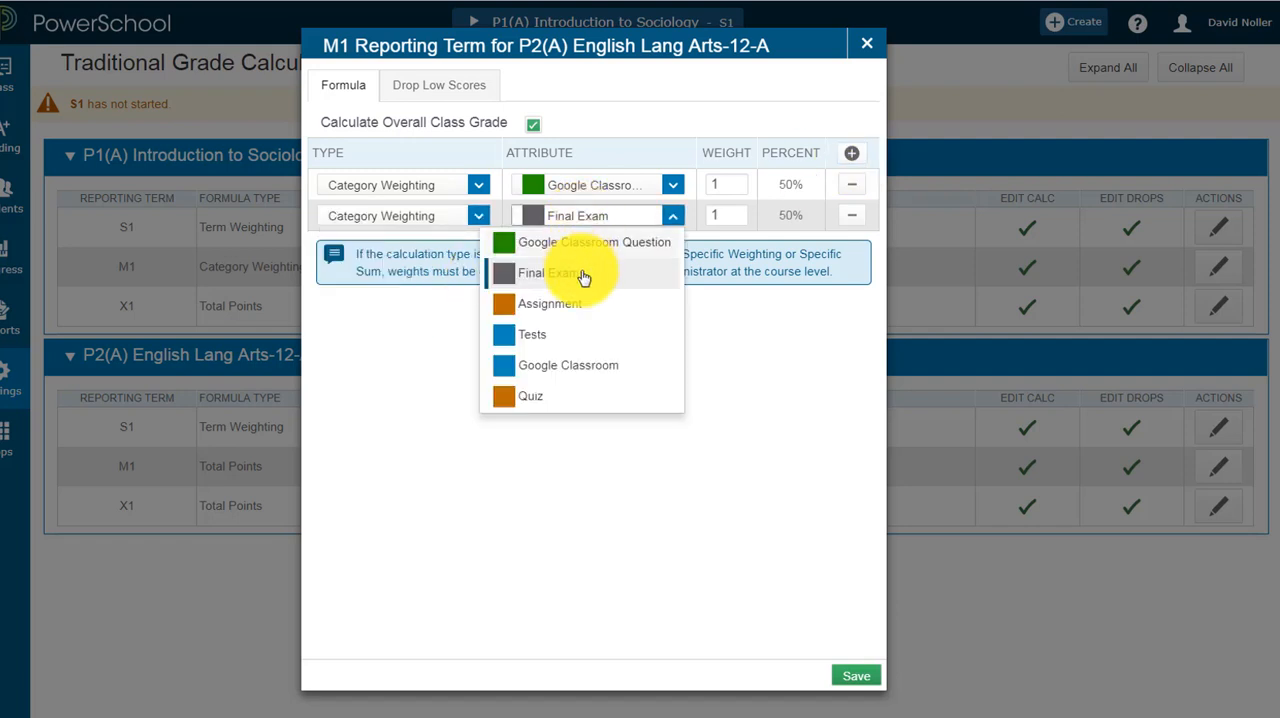
click(580, 305)
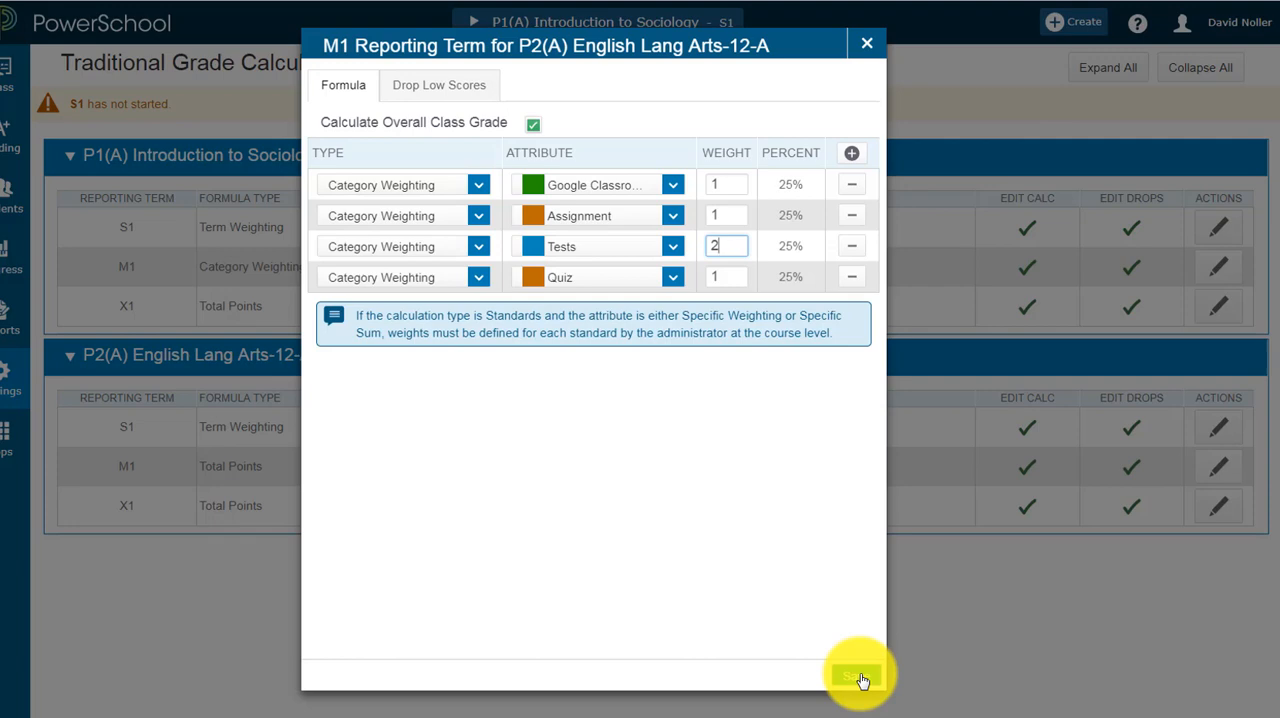
click(858, 678)
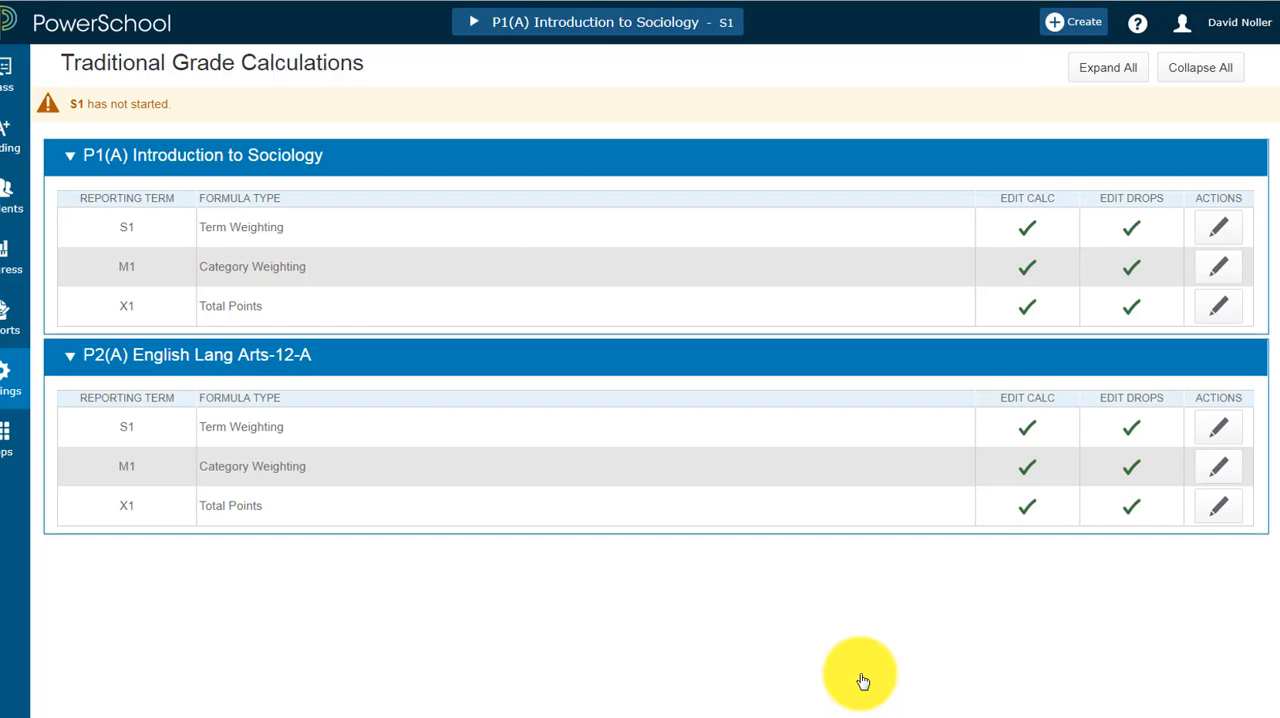
Step: Review the M1 and X1 weights in the S1 formula of P2(A) English Lang Arts-12-A and close it without saving
click(1217, 428)
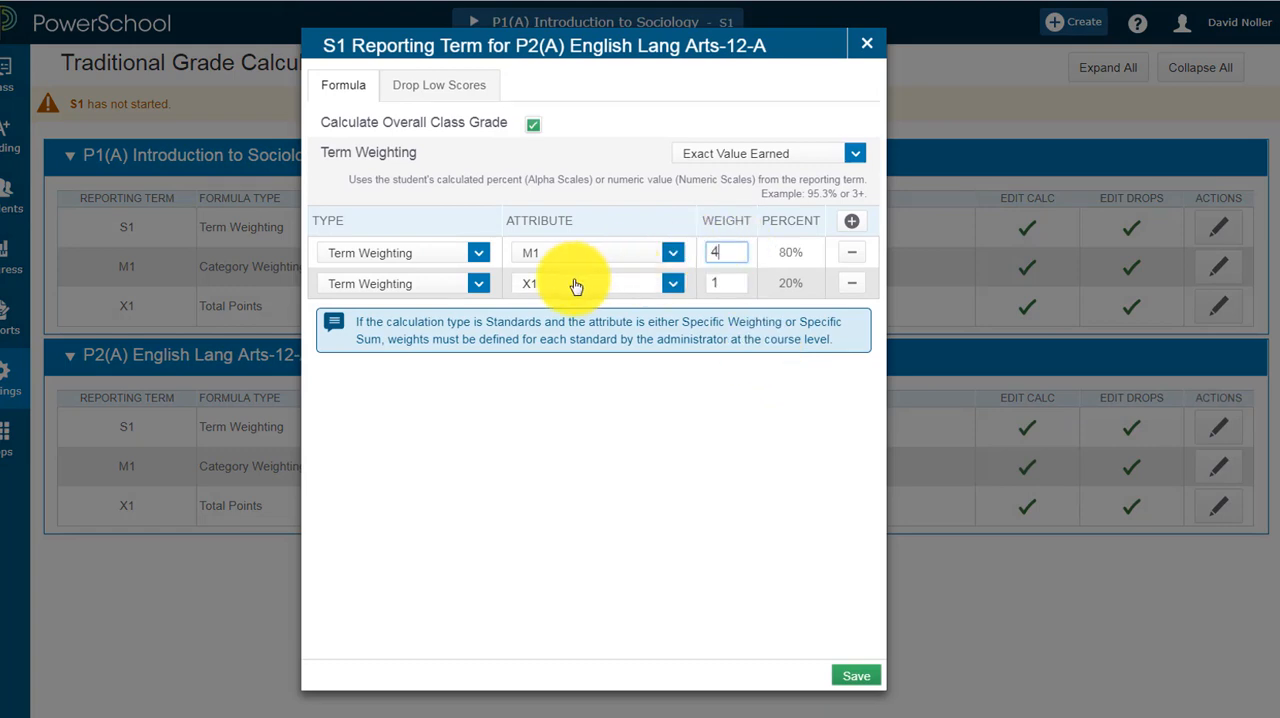
click(859, 46)
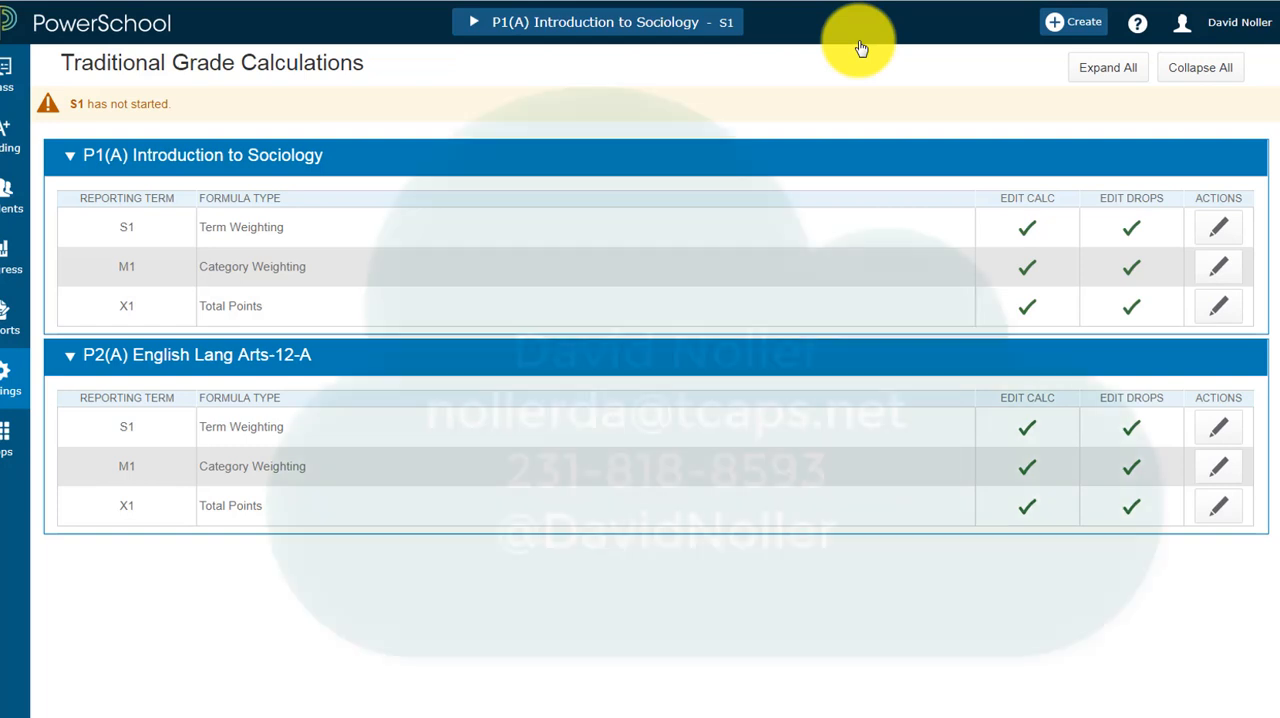